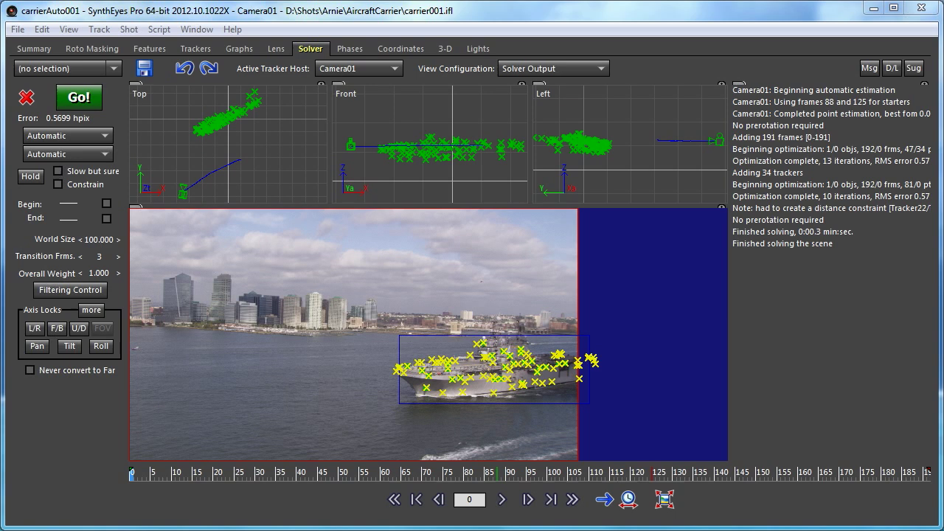
# Review the carrier shot at frames 171, 70, 191 and 99, ending on frame 0
pyautogui.moveTo(166, 478)
pyautogui.mouseDown()
pyautogui.moveTo(857, 520)
pyautogui.moveTo(132, 476)
pyautogui.mouseUp()
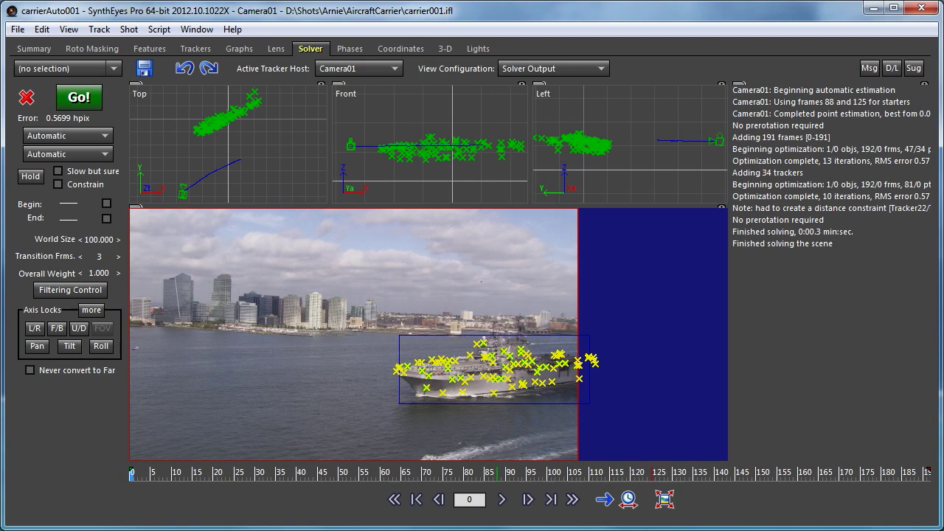
pyautogui.moveTo(140, 477); pyautogui.dragTo(425, 523)
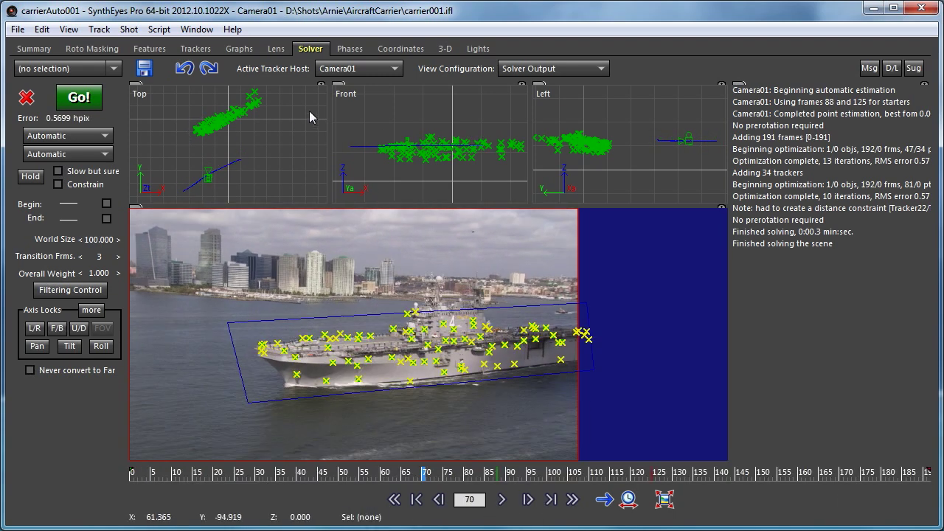
pyautogui.moveTo(154, 481)
pyautogui.mouseDown()
pyautogui.moveTo(927, 476)
pyautogui.moveTo(178, 516)
pyautogui.moveTo(661, 509)
pyautogui.mouseUp()
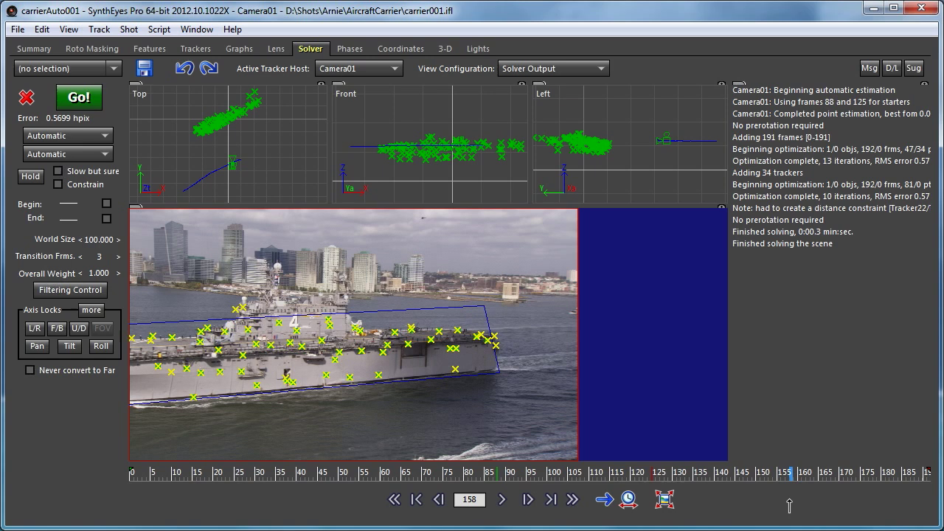
pyautogui.moveTo(660, 509)
pyautogui.mouseDown()
pyautogui.moveTo(537, 490)
pyautogui.moveTo(123, 483)
pyautogui.mouseUp()
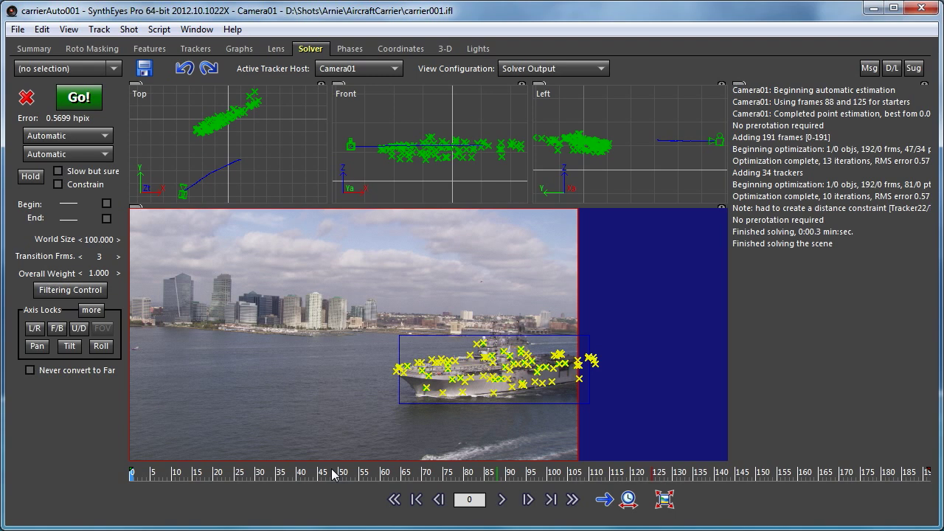
pyautogui.moveTo(254, 476); pyautogui.dragTo(125, 488)
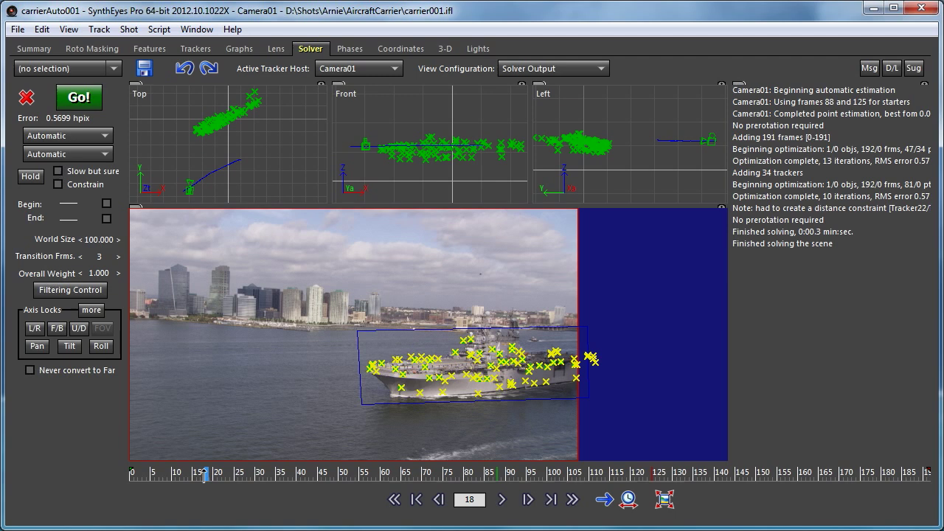
# Add moving object Object01 and restore Camera01 as the active tracker host
pyautogui.click(133, 31)
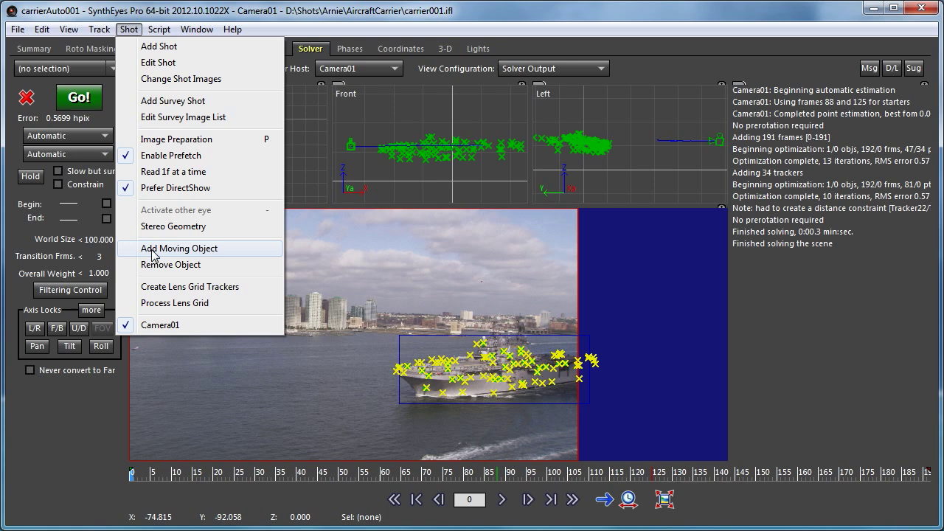
pyautogui.click(152, 250)
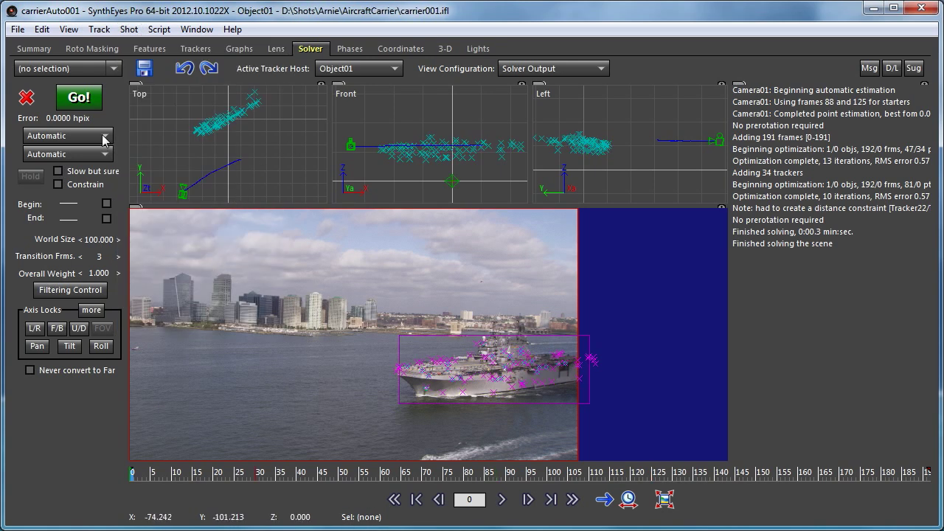
pyautogui.click(355, 67)
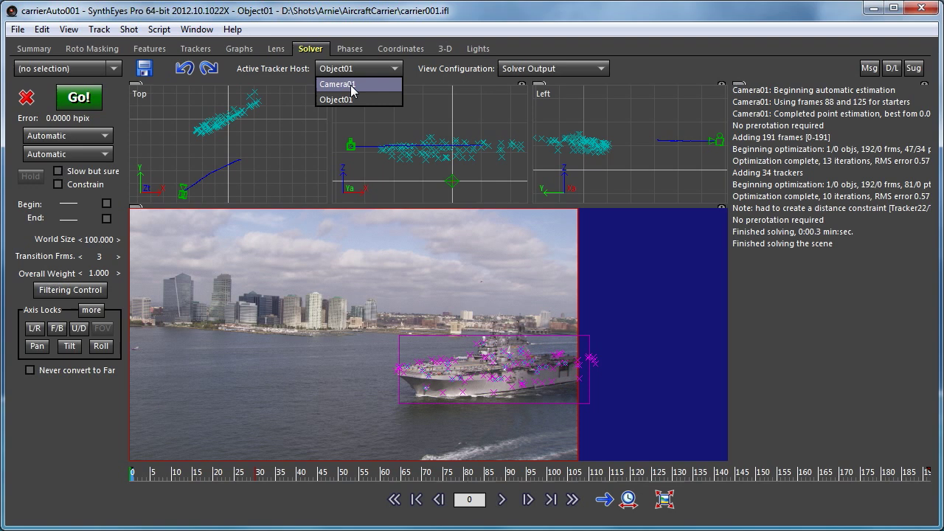
pyautogui.click(351, 84)
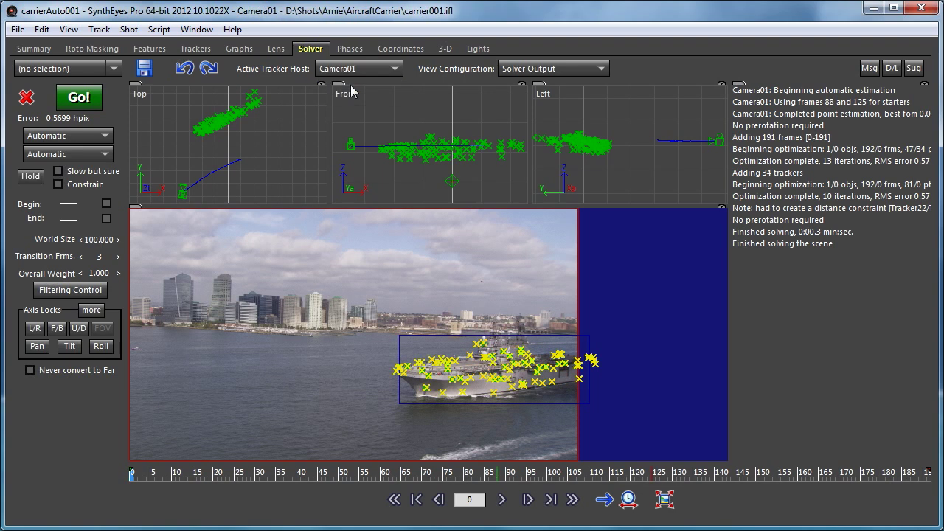
# Clear Camera01's existing solve and set its solving mode to Disabled
pyautogui.click(27, 98)
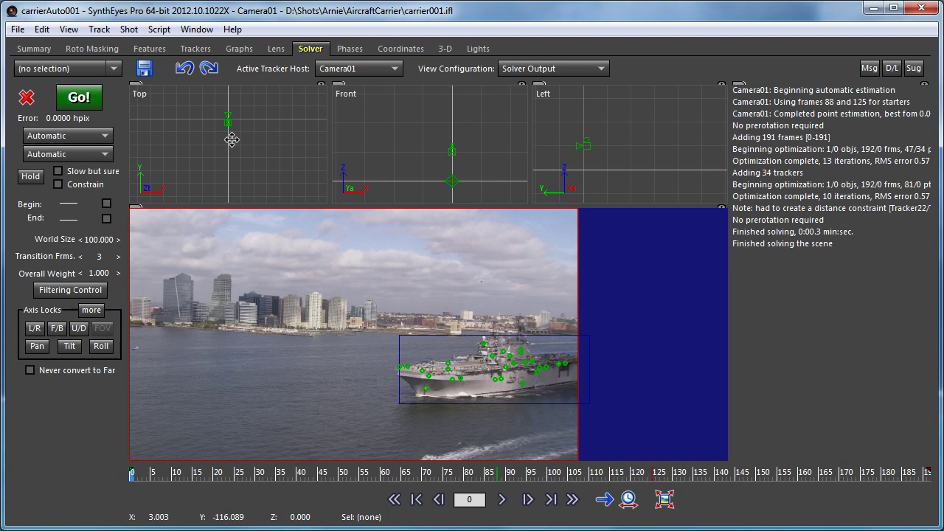
pyautogui.moveTo(234, 145); pyautogui.dragTo(236, 185, button='middle')
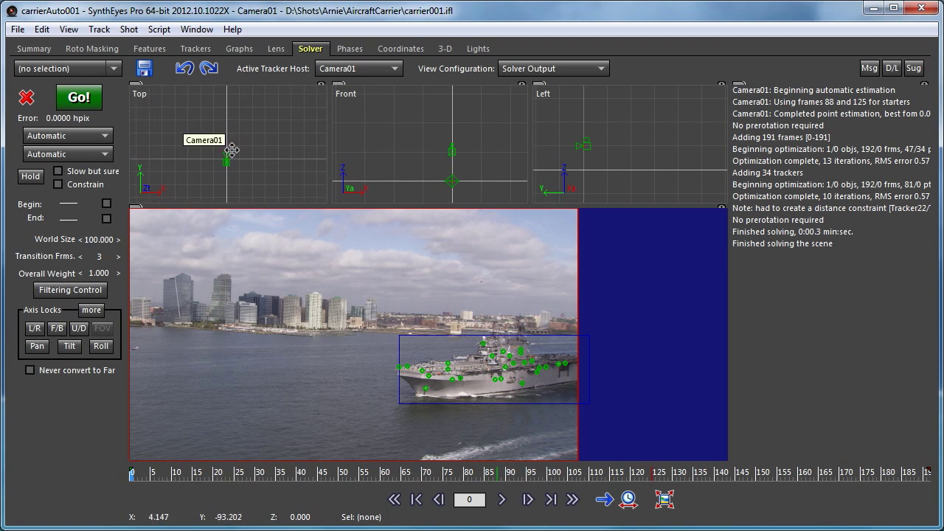
pyautogui.click(55, 137)
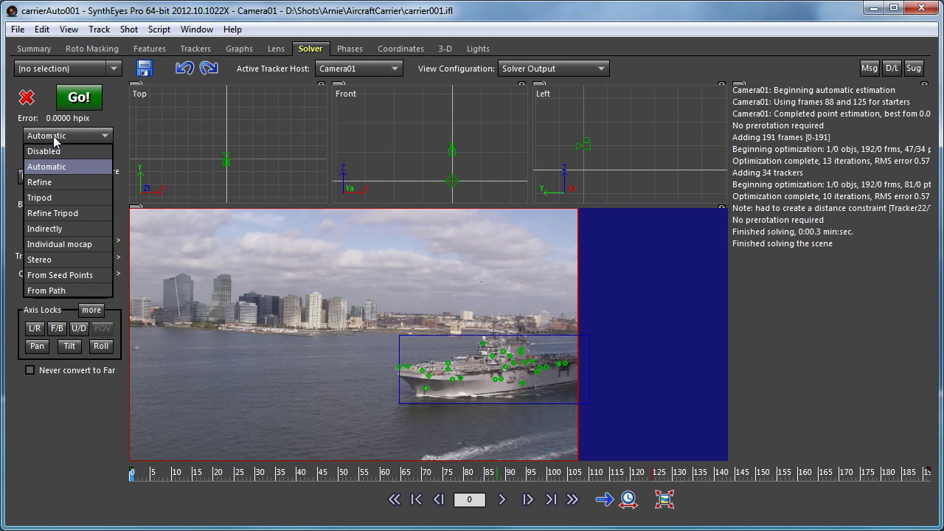
pyautogui.click(58, 162)
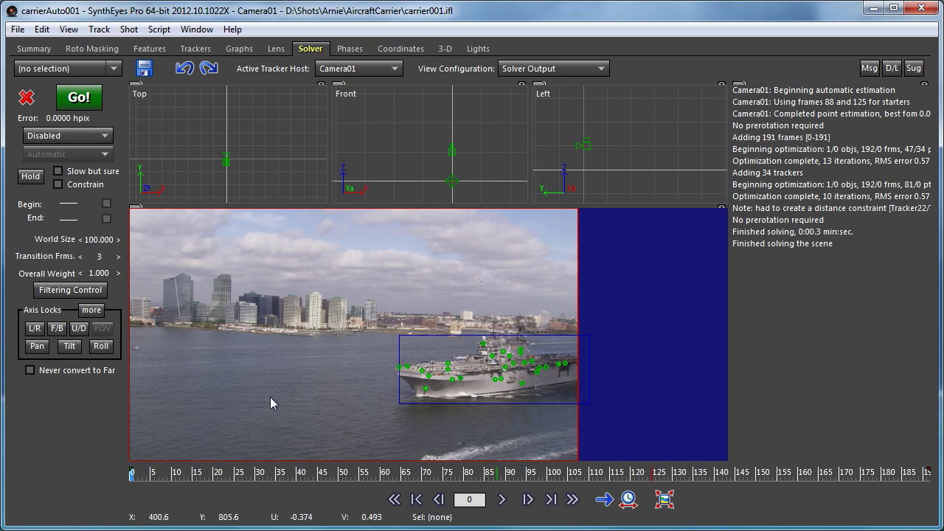
# Reassign all selected trackers from Camera01 to Object01, moving rather than cloning them
pyautogui.hotkey('ctrl', 'a')
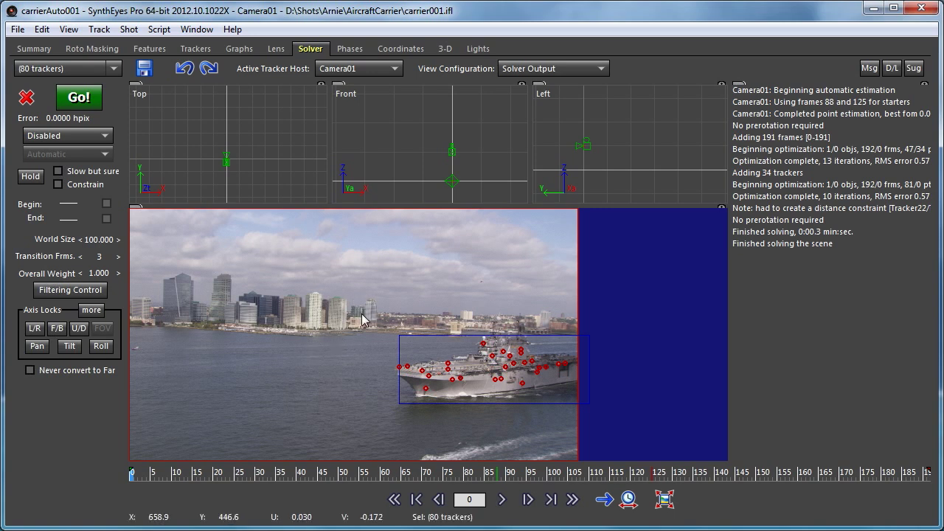
pyautogui.click(413, 51)
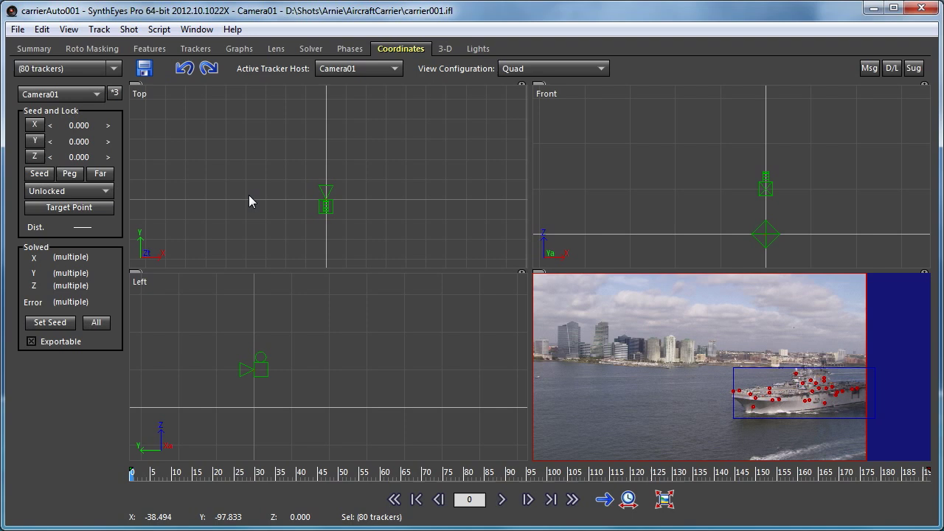
pyautogui.click(98, 94)
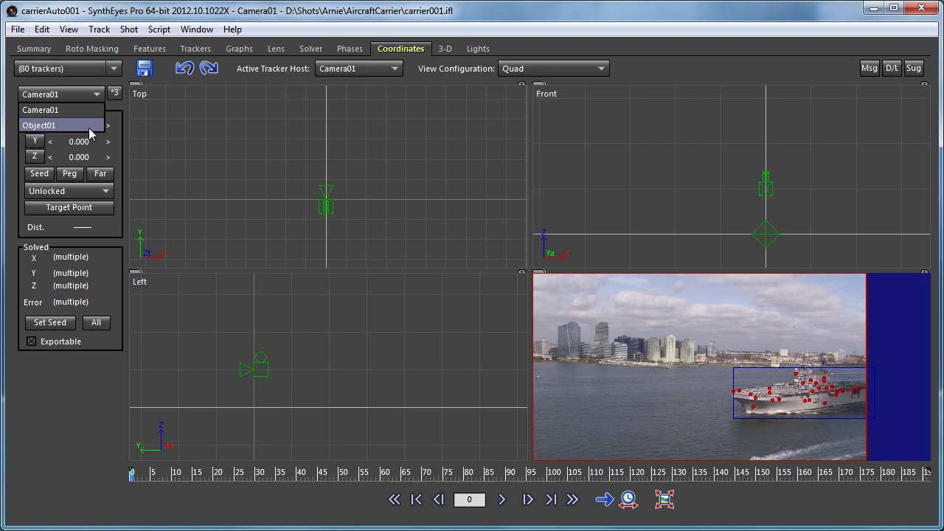
pyautogui.click(90, 126)
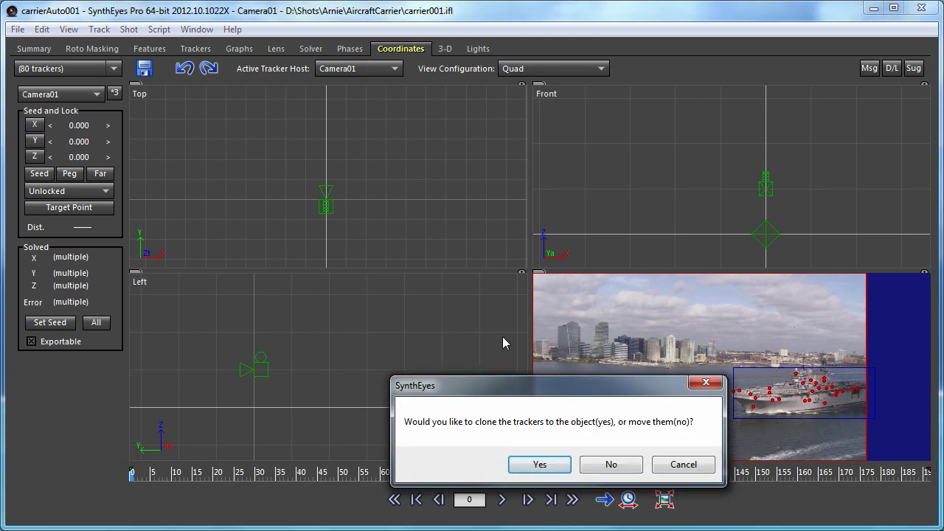
pyautogui.moveTo(529, 386); pyautogui.dragTo(484, 232)
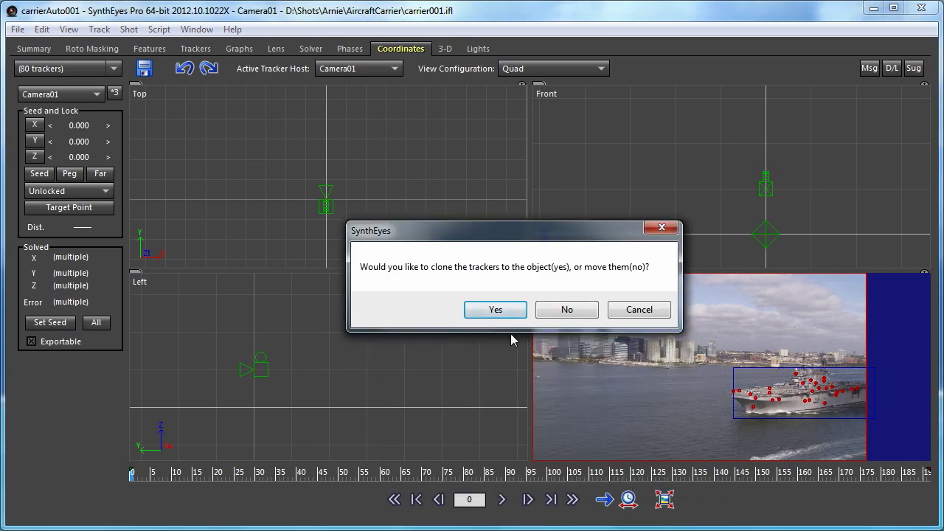
pyautogui.click(576, 315)
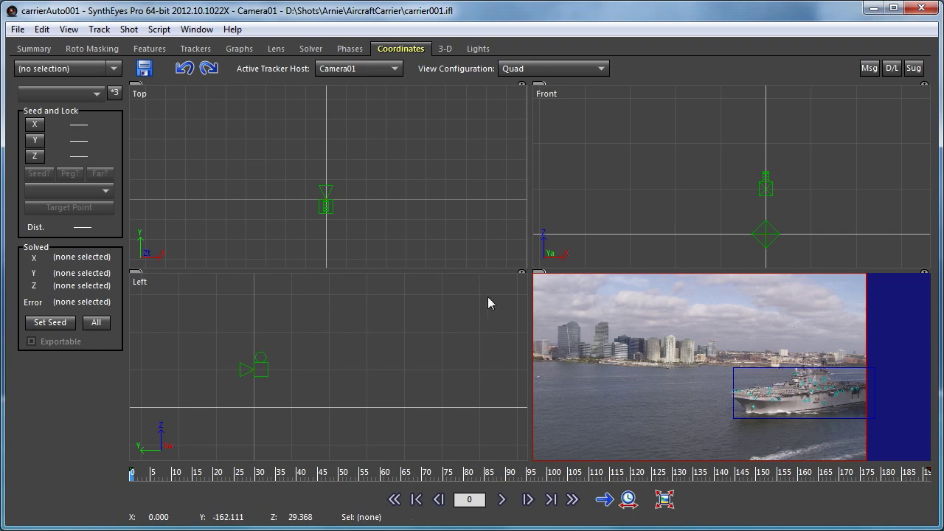
# Solve Object01 from the Solver panel, reaching about 0.57-pixel error
pyautogui.click(311, 49)
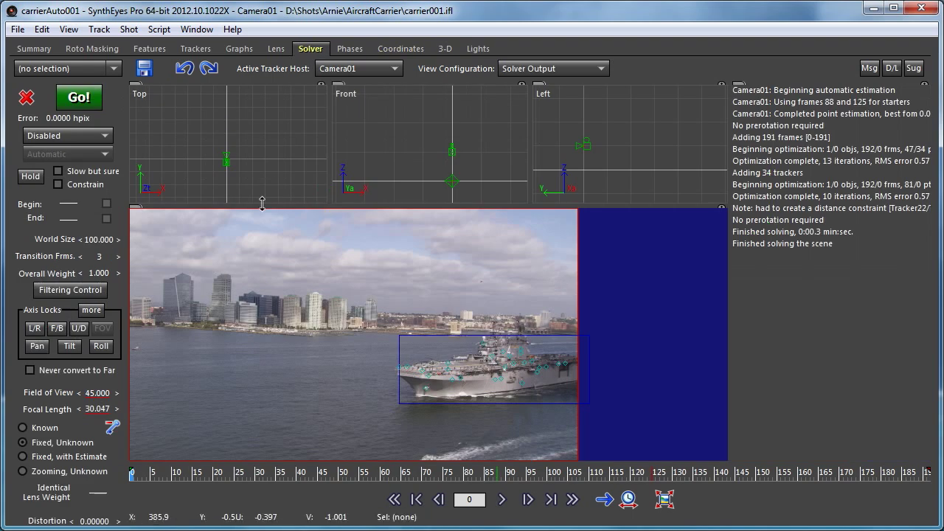
pyautogui.click(78, 97)
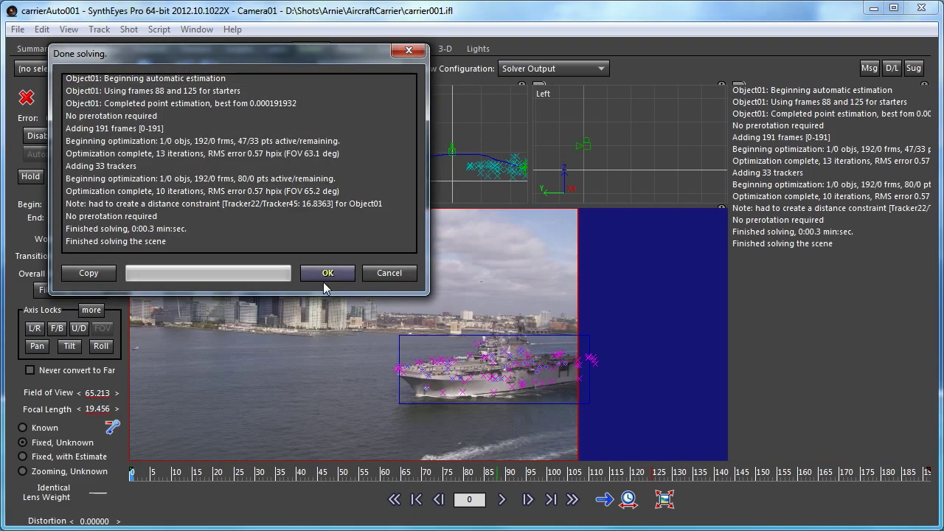
pyautogui.click(327, 272)
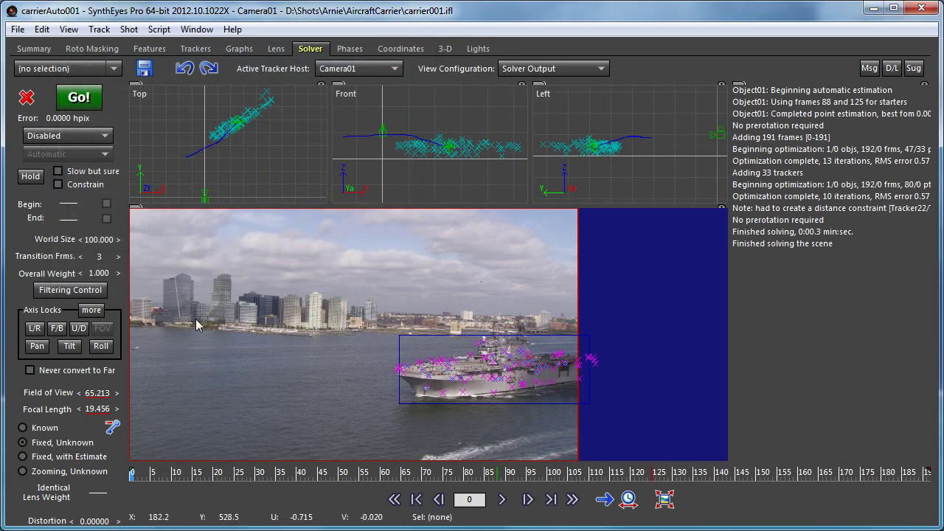
# Maximize the Top view, scrub frames 12–14 and play the shot, ending on frame 0
pyautogui.press('`')
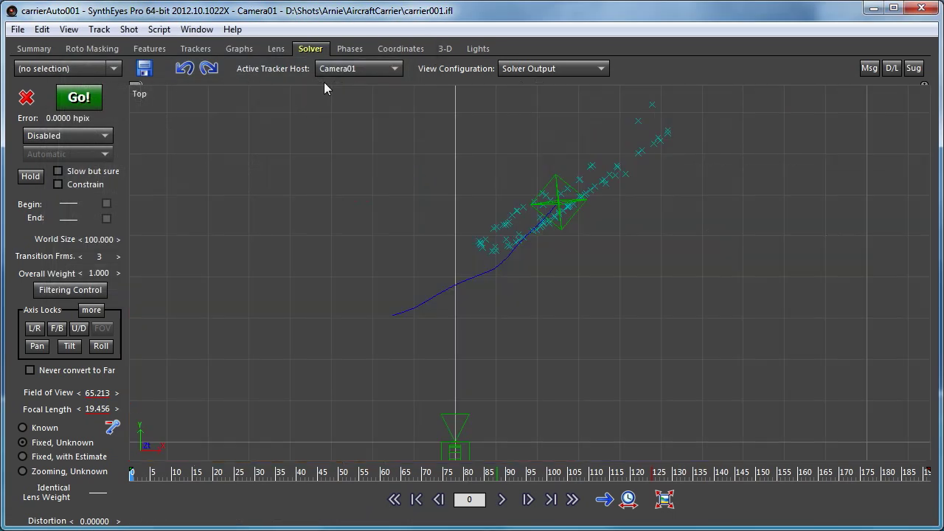
pyautogui.press('Right')
pyautogui.moveTo(164, 473); pyautogui.dragTo(191, 496)
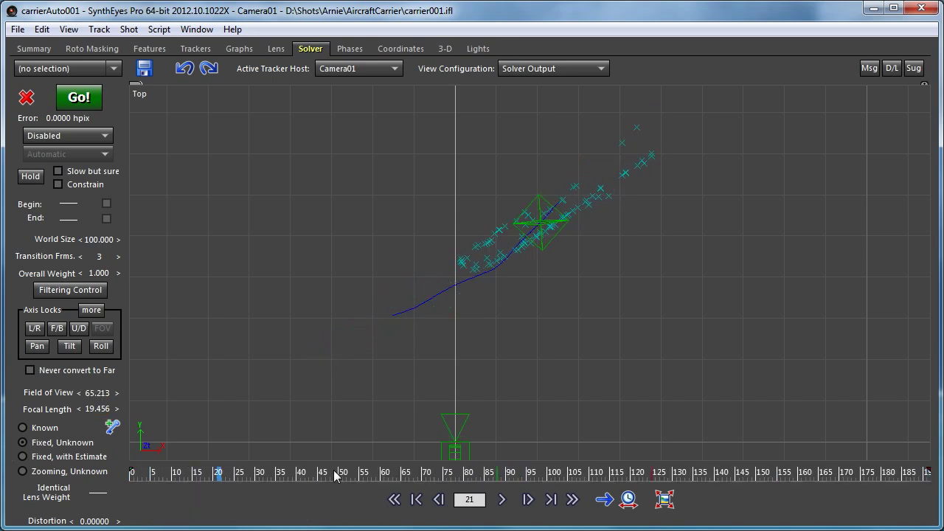
pyautogui.moveTo(337, 476); pyautogui.dragTo(163, 461)
pyautogui.click(572, 499)
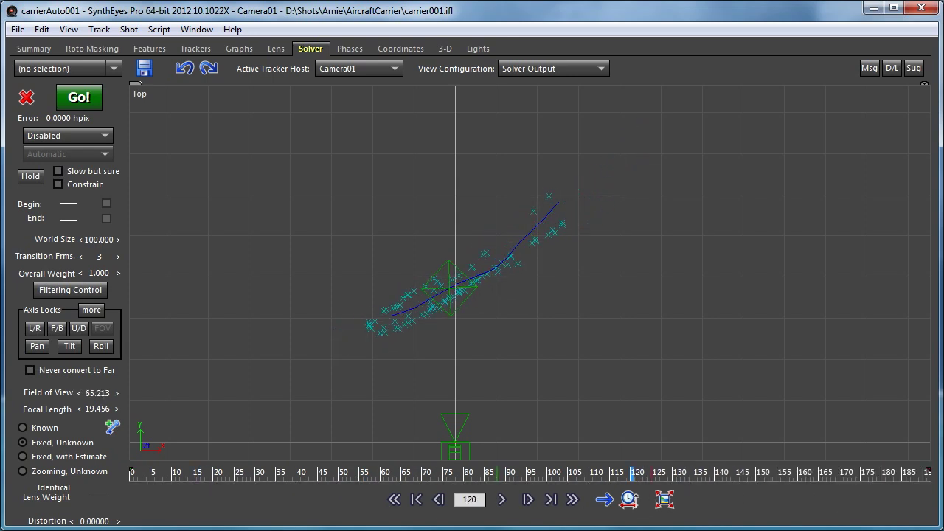
pyautogui.moveTo(895, 475); pyautogui.dragTo(131, 476)
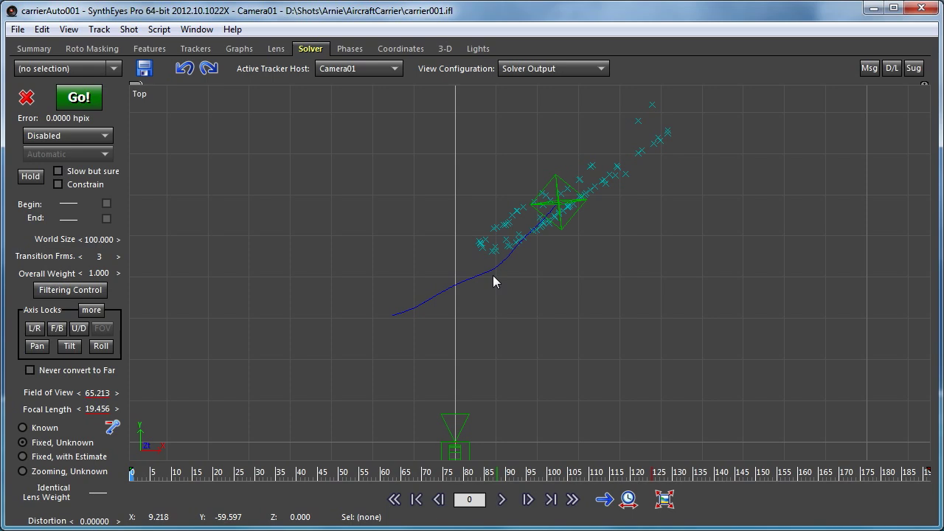
# Display Object01's solved path and trackers in the Coordinates quad layout
pyautogui.click(395, 55)
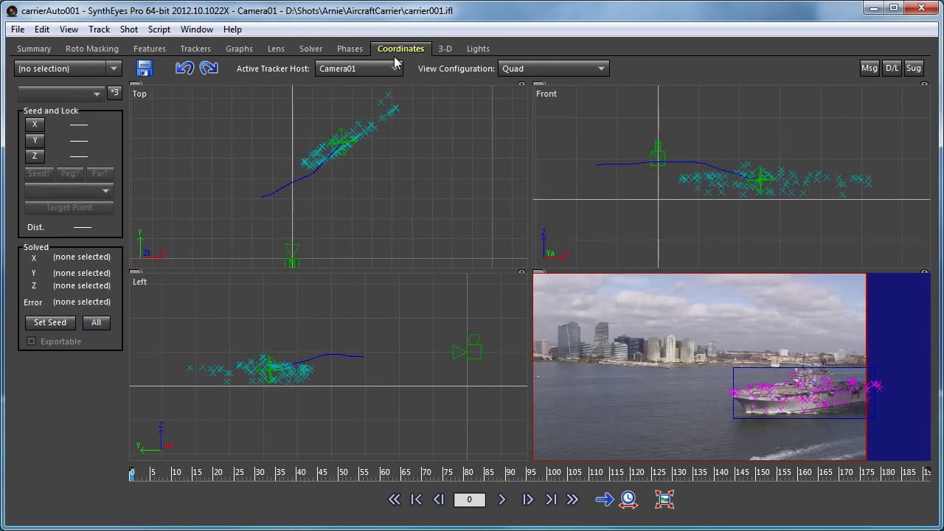